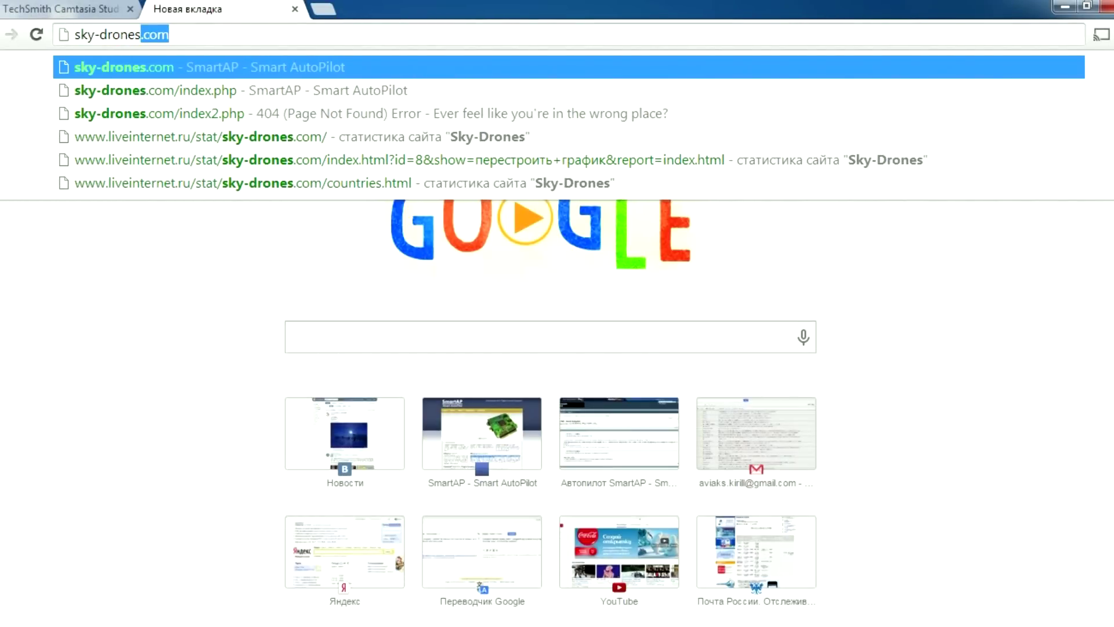
# Load the sky-drones.com site in Chrome's address bar
pyautogui.press('Return')
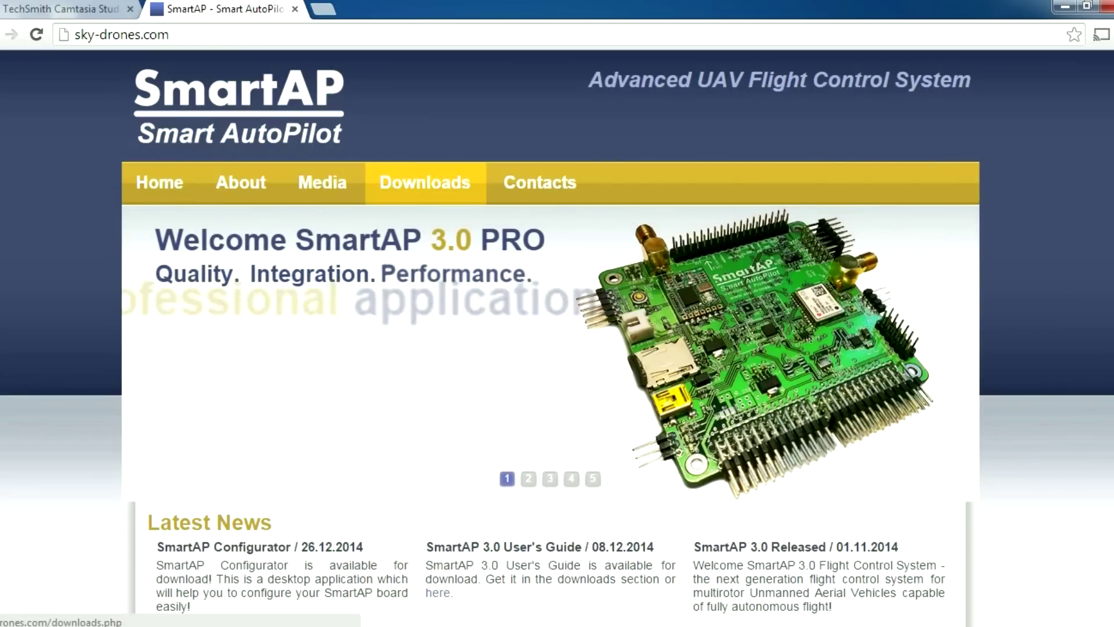
# Download the SmartAP Configurator installer from the Downloads page and run it from the download shelf
pyautogui.click(425, 182)
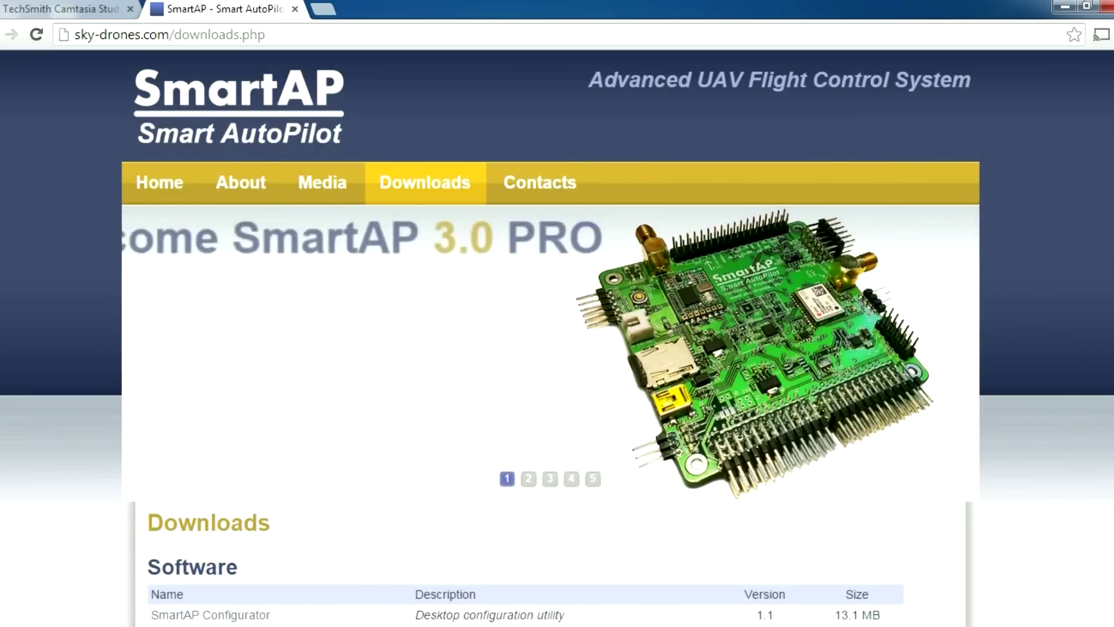
pyautogui.scroll(-2, 558, 291)
pyautogui.scroll(-4, 557, 314)
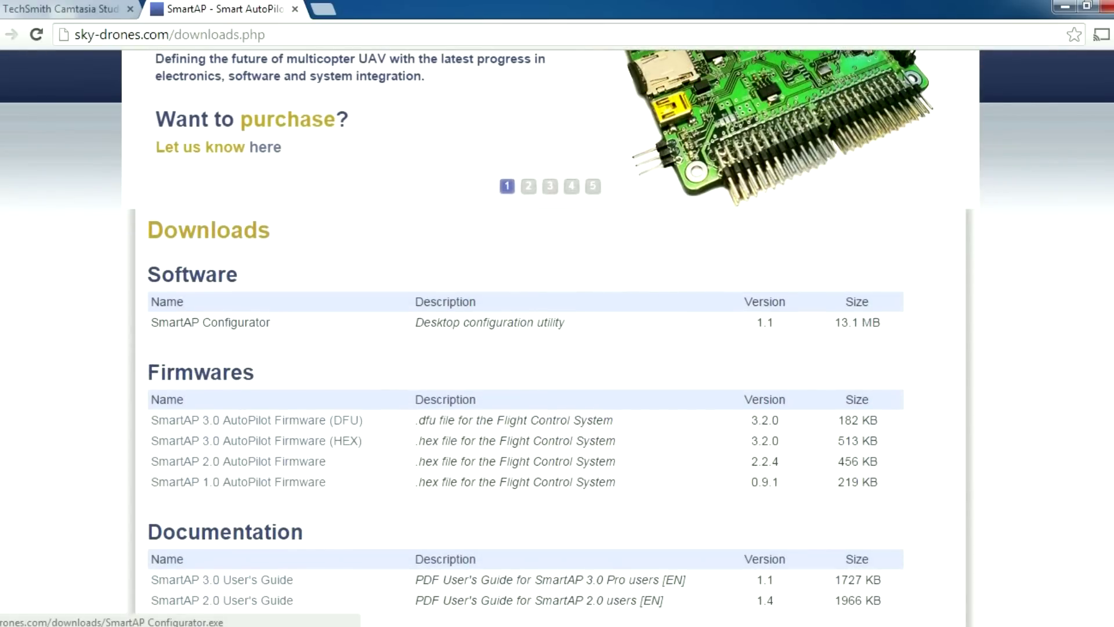
pyautogui.click(210, 323)
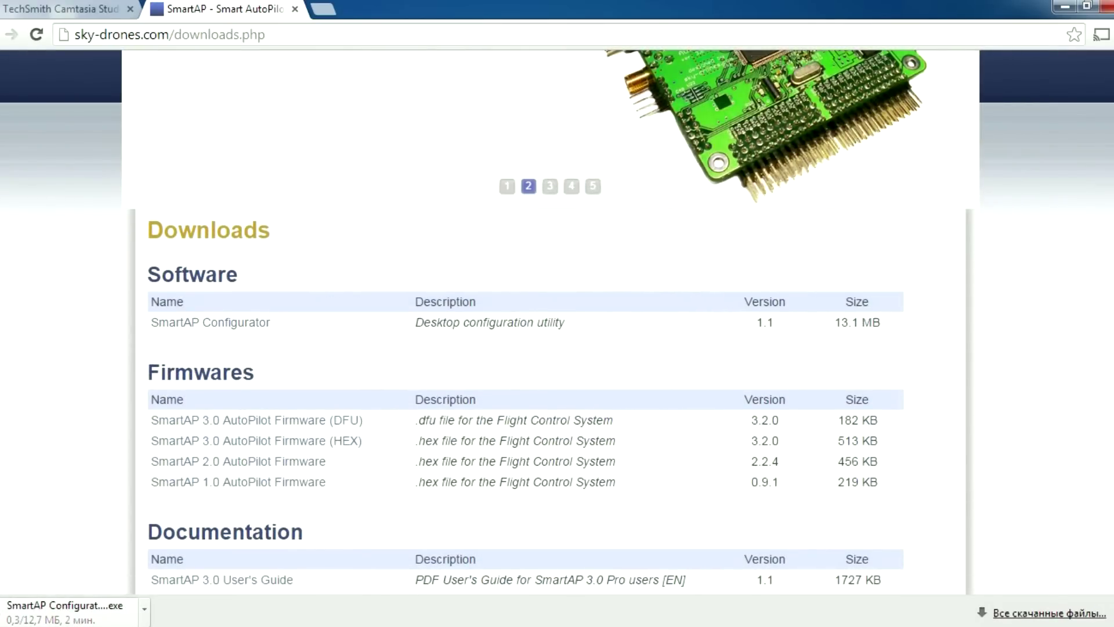
pyautogui.rightClick(81, 609)
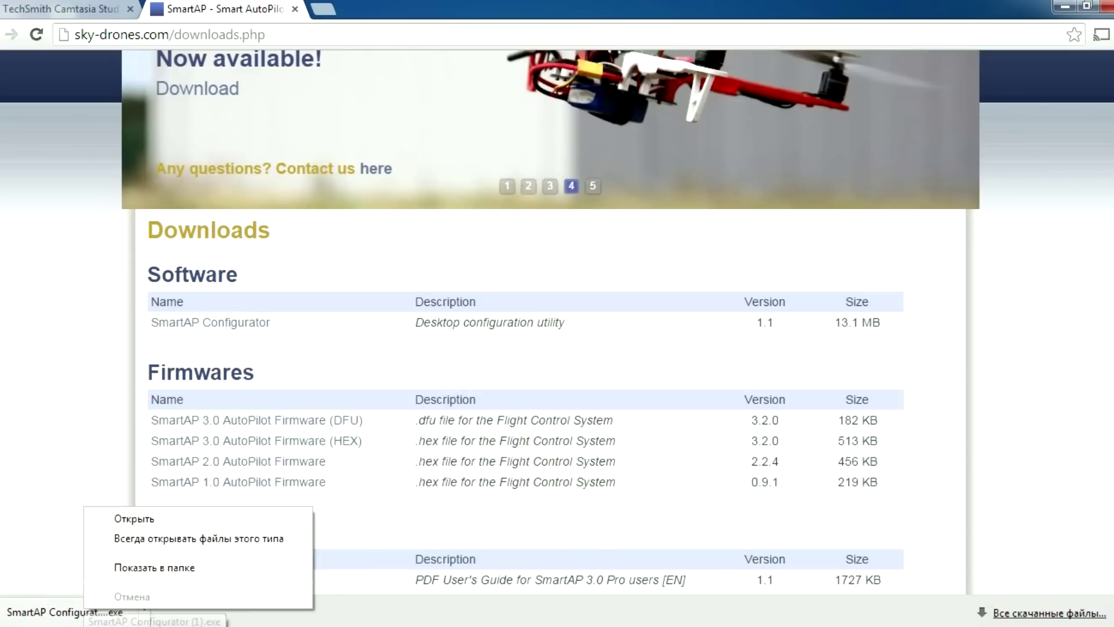
pyautogui.click(116, 518)
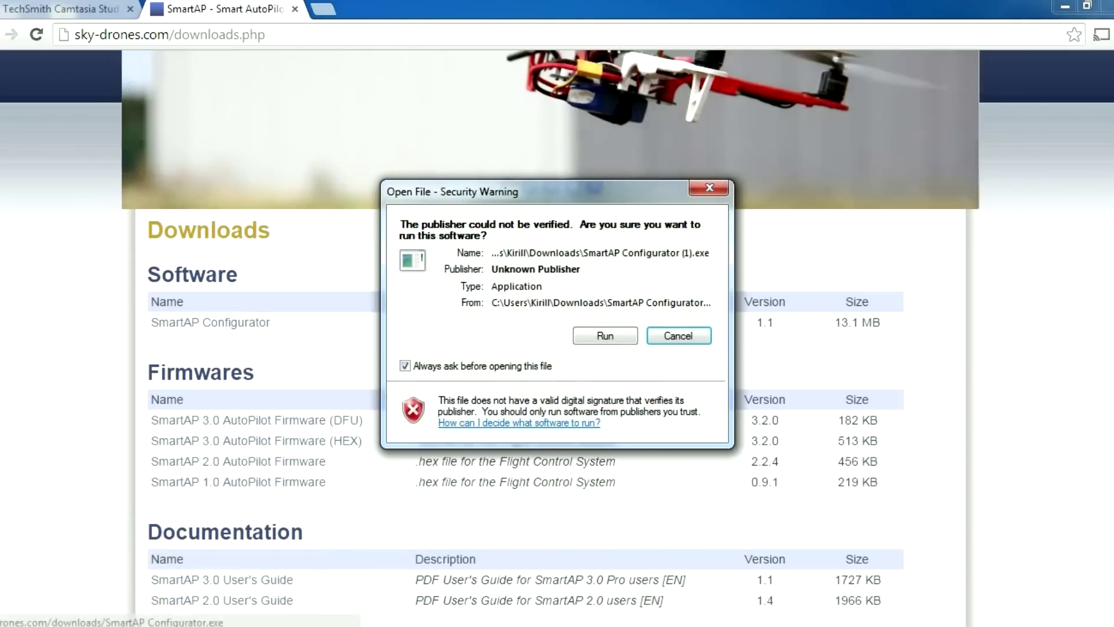
# Install SmartAP Configurator 1.1 with default folders plus a desktop icon, then launch it
pyautogui.press('Return')
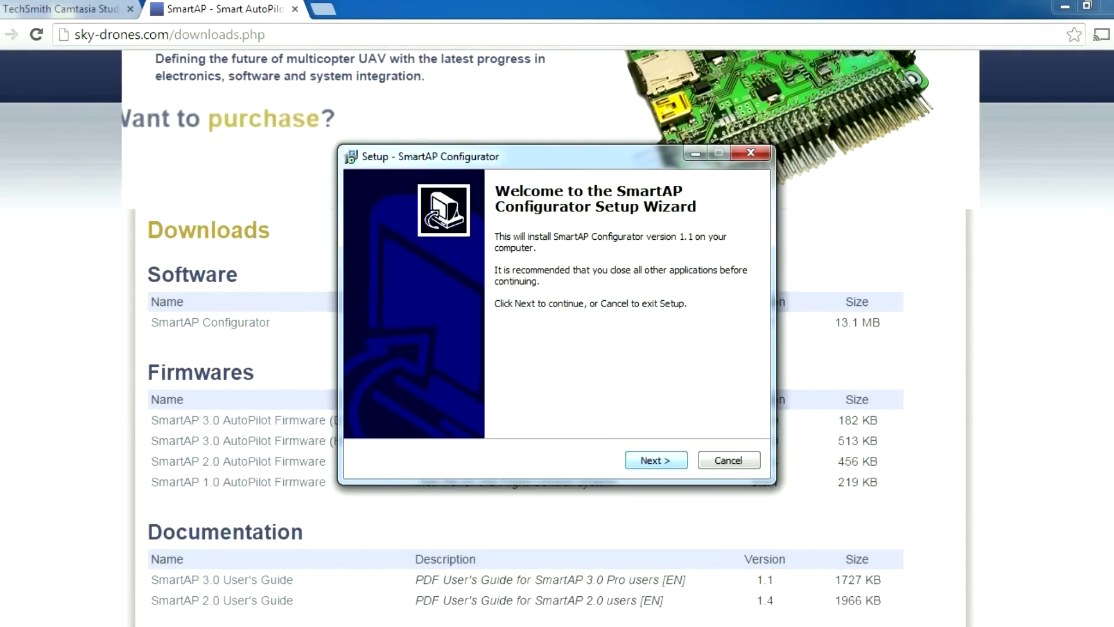
pyautogui.press('Return')
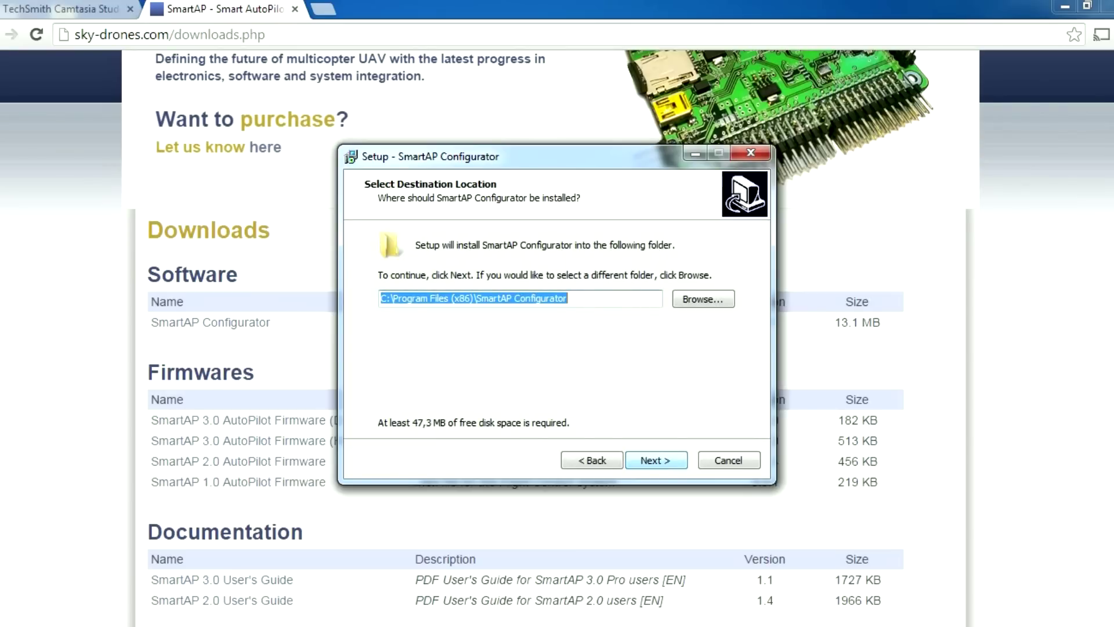
pyautogui.press('Return')
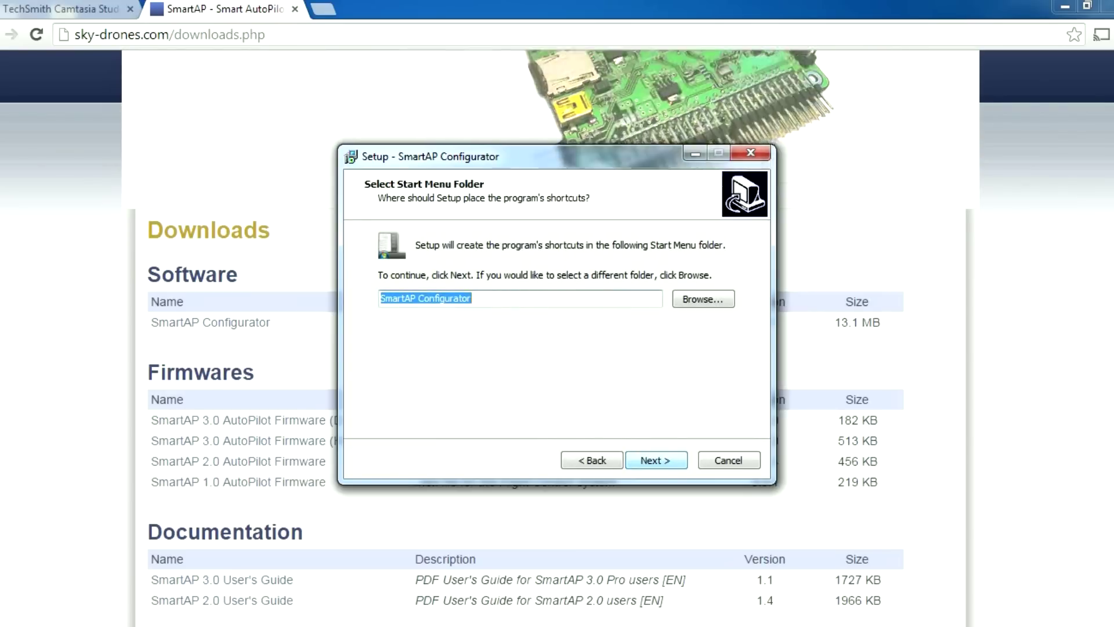
pyautogui.press('Return')
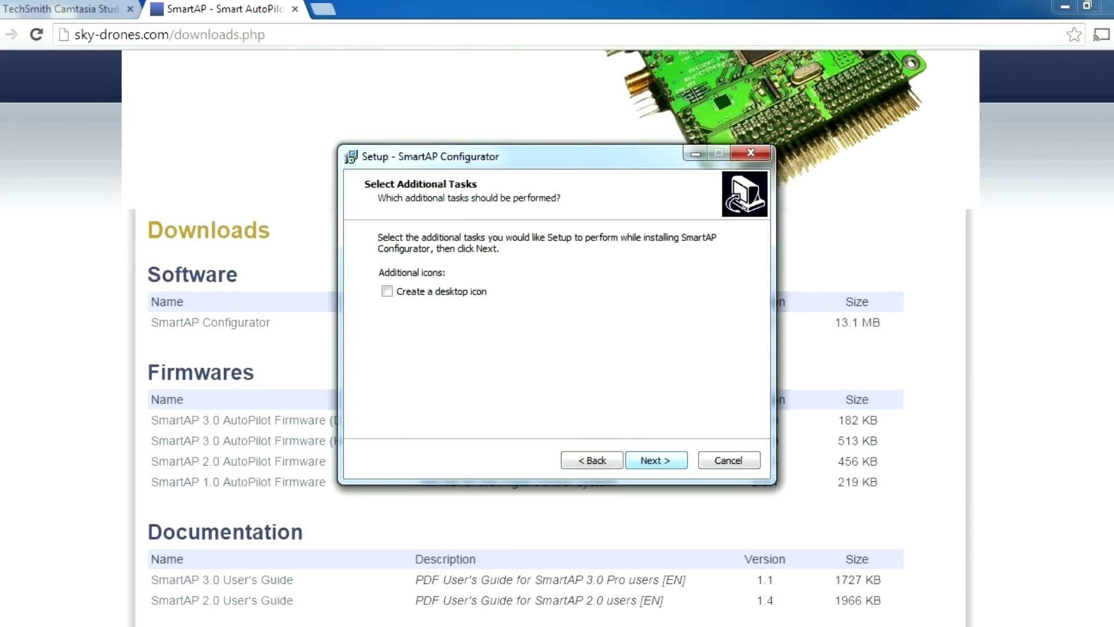
pyautogui.press('space')
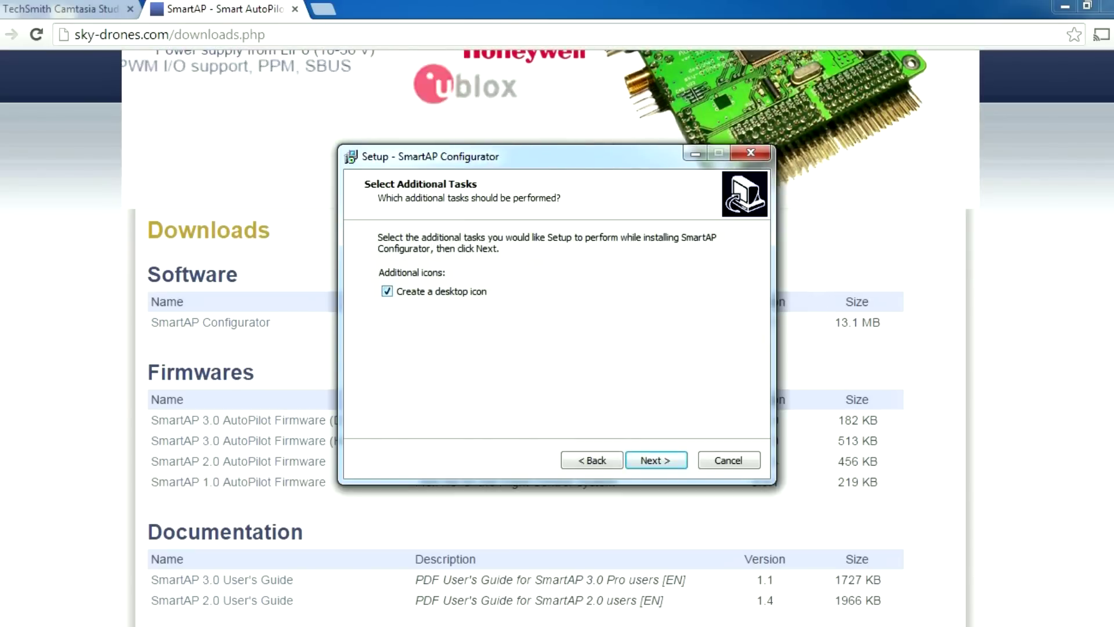
pyautogui.press('Return')
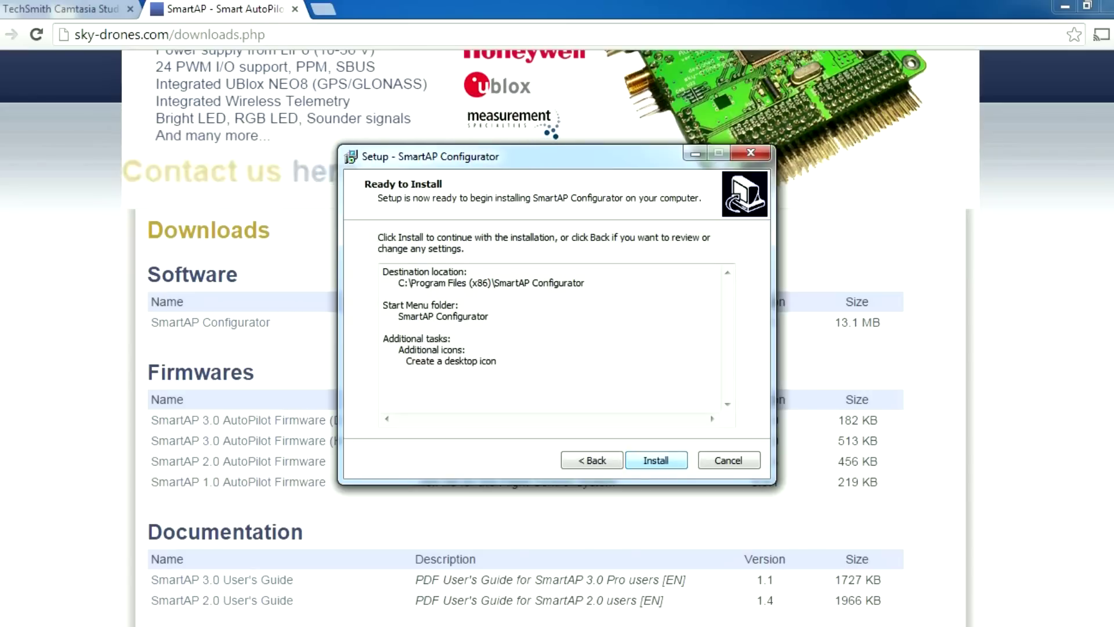
pyautogui.press('Return')
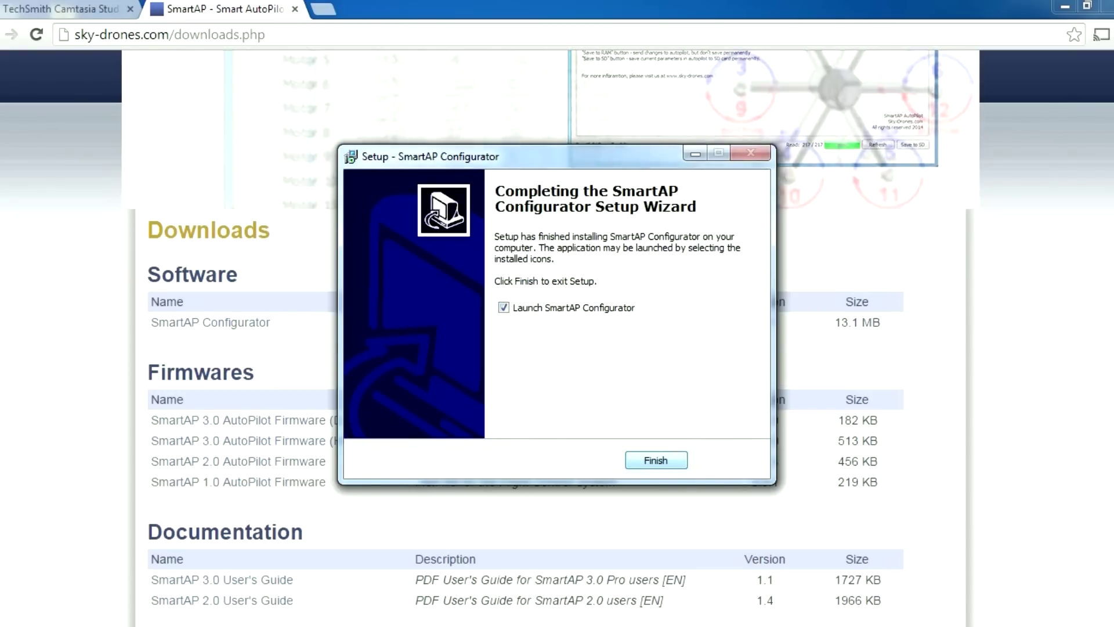
pyautogui.press('Return')
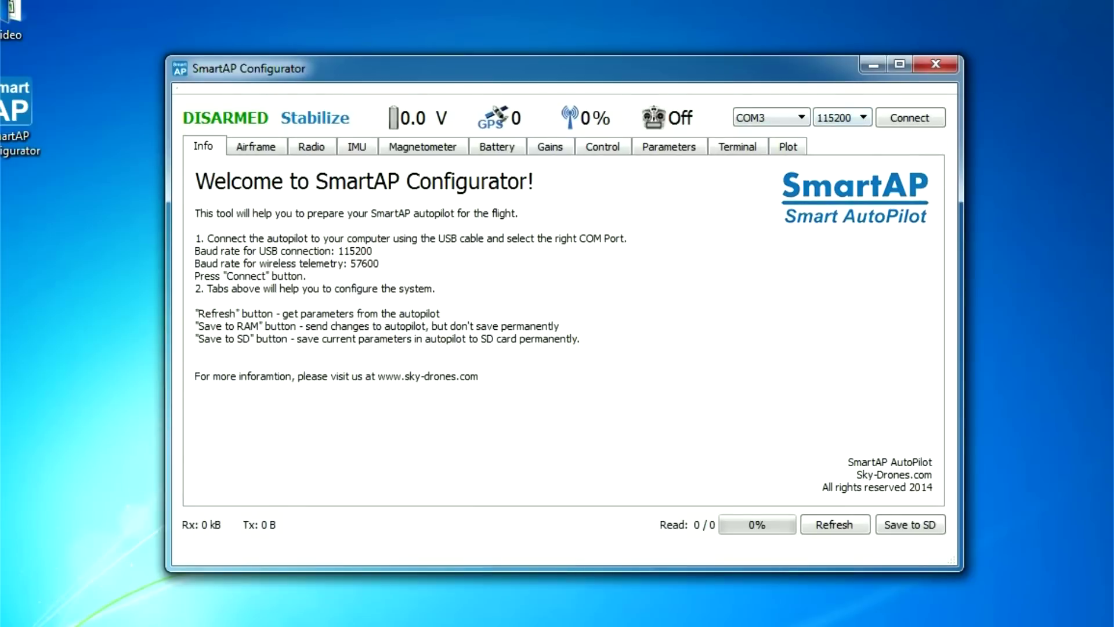
# Connect to the autopilot at 115200 baud and accept restoring default parameters
pyautogui.click(791, 124)
pyautogui.press('Return')
pyautogui.press('Tab')
pyautogui.press('space')
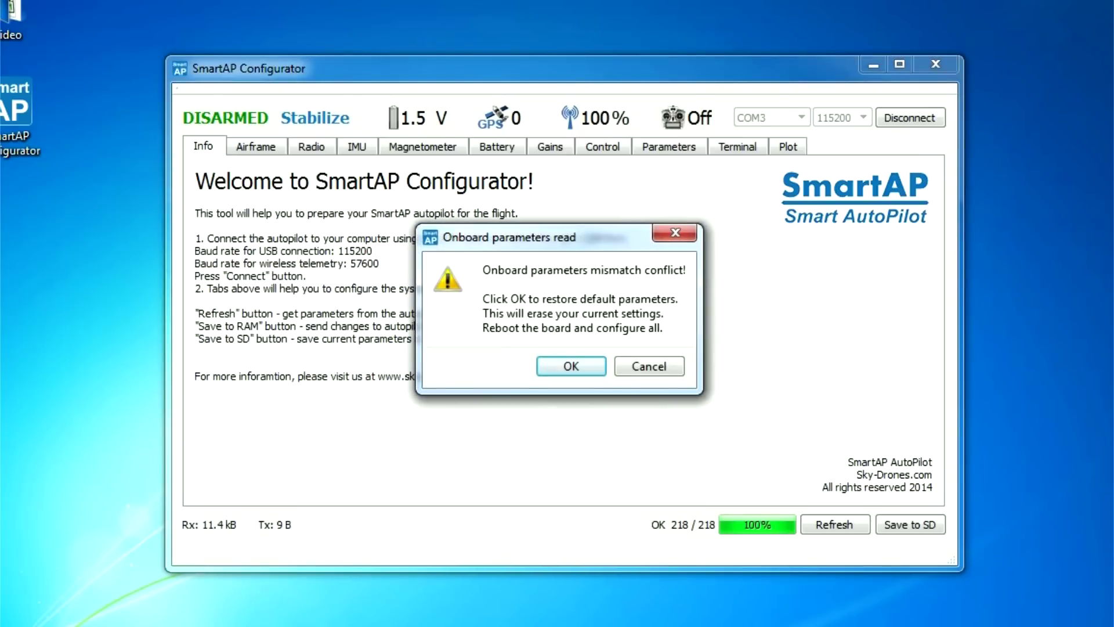
pyautogui.press('Return')
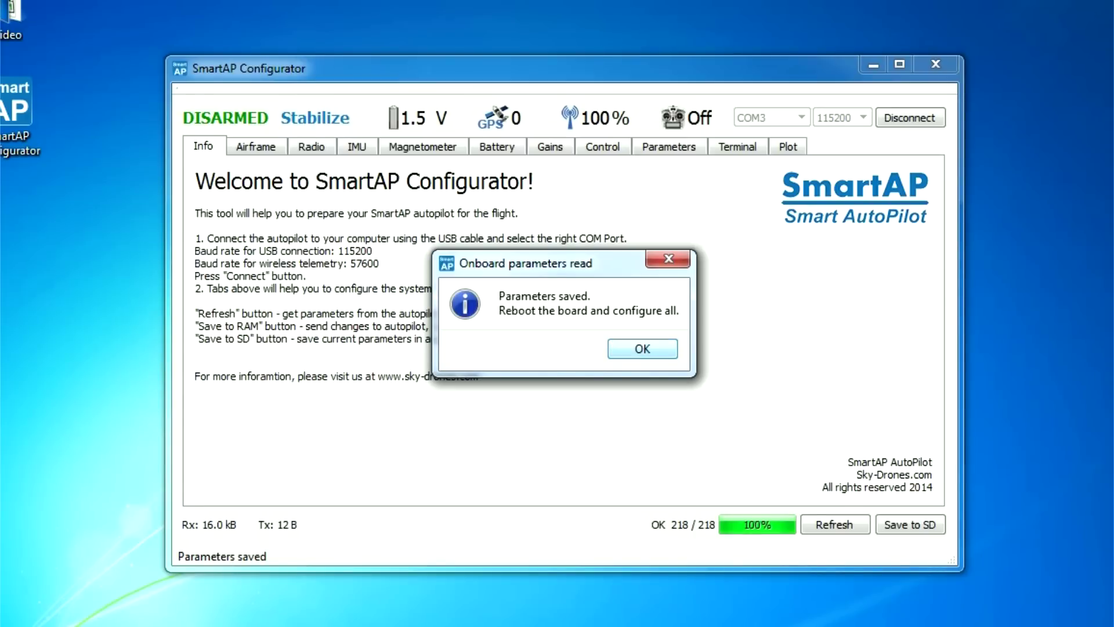
pyautogui.press('Return')
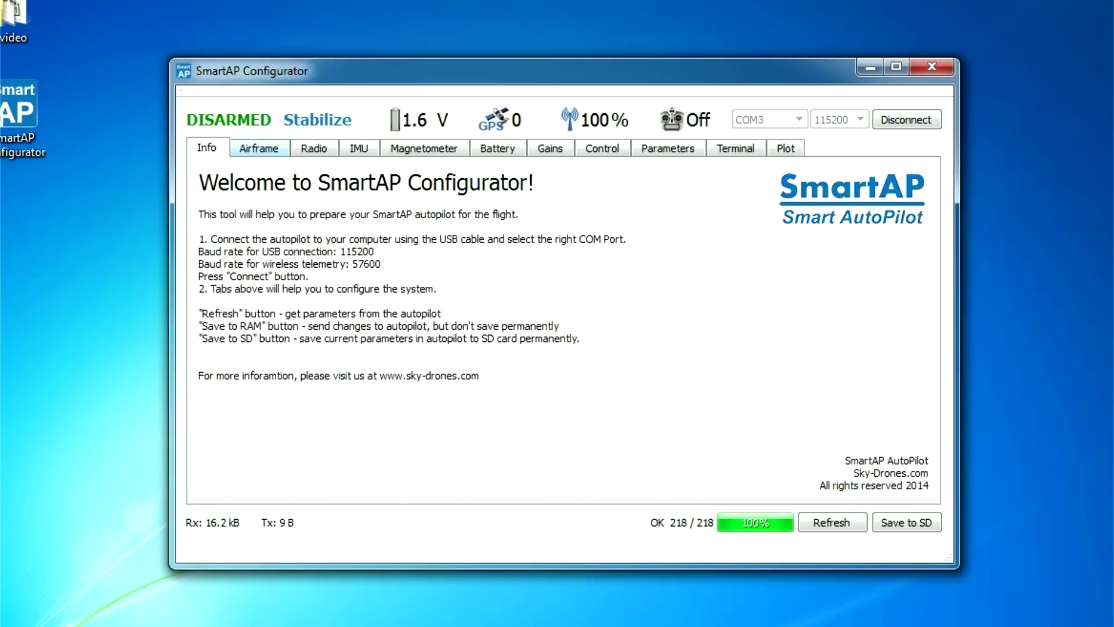
# Set the airframe to Quadcopter X 4 and save it to RAM
pyautogui.click(259, 148)
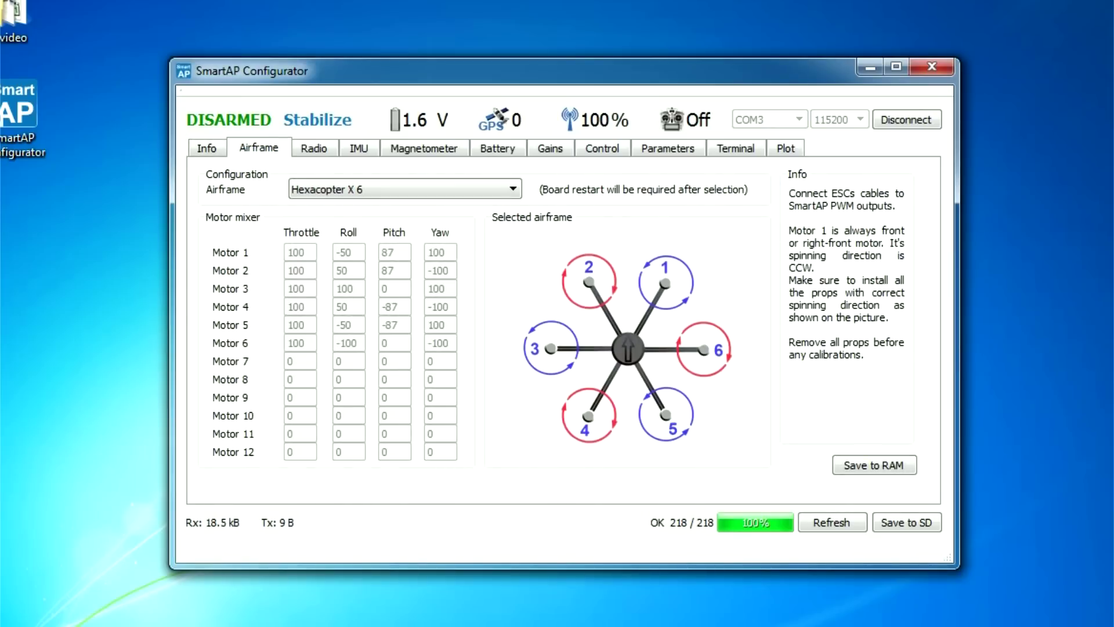
pyautogui.click(406, 190)
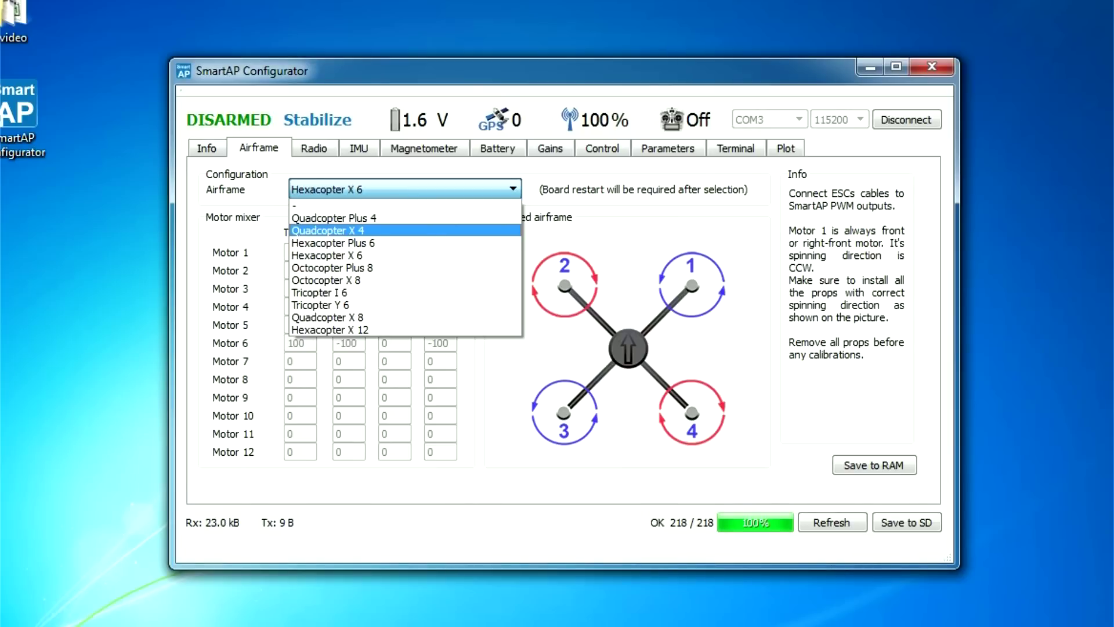
pyautogui.press('Return')
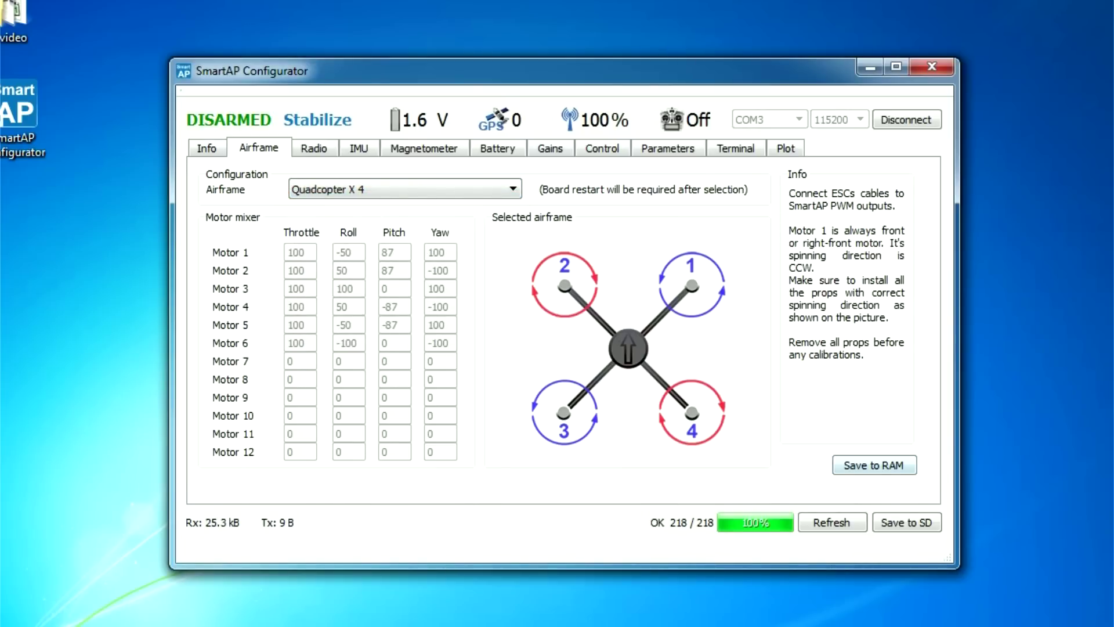
pyautogui.click(875, 465)
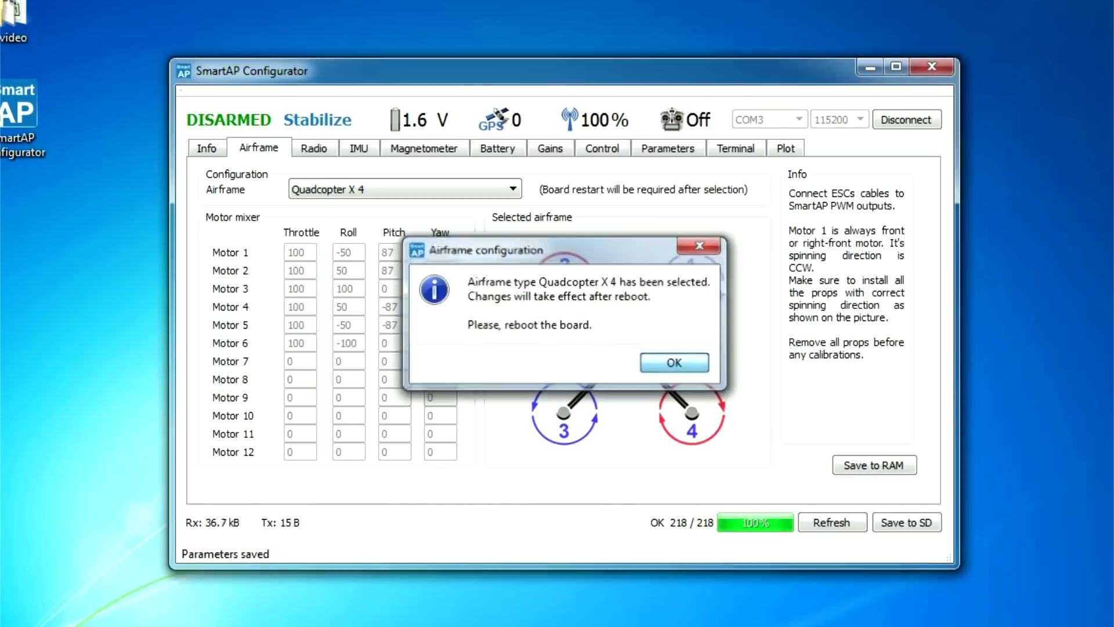
pyautogui.press('Return')
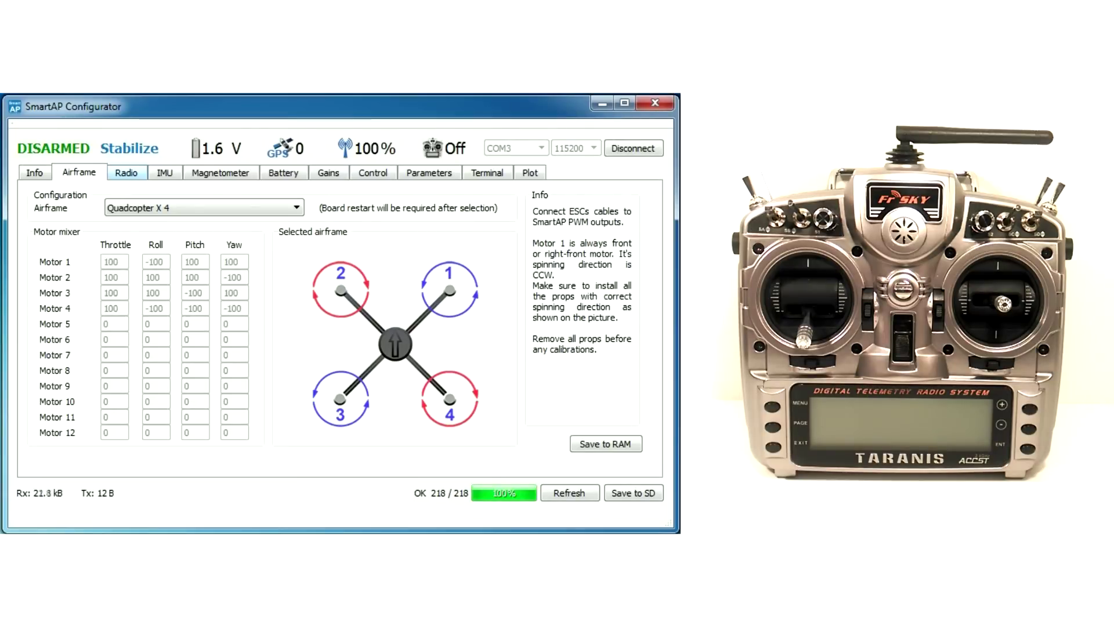
# Show the Radio settings with SBUS channel readings and begin radio calibration
pyautogui.click(126, 173)
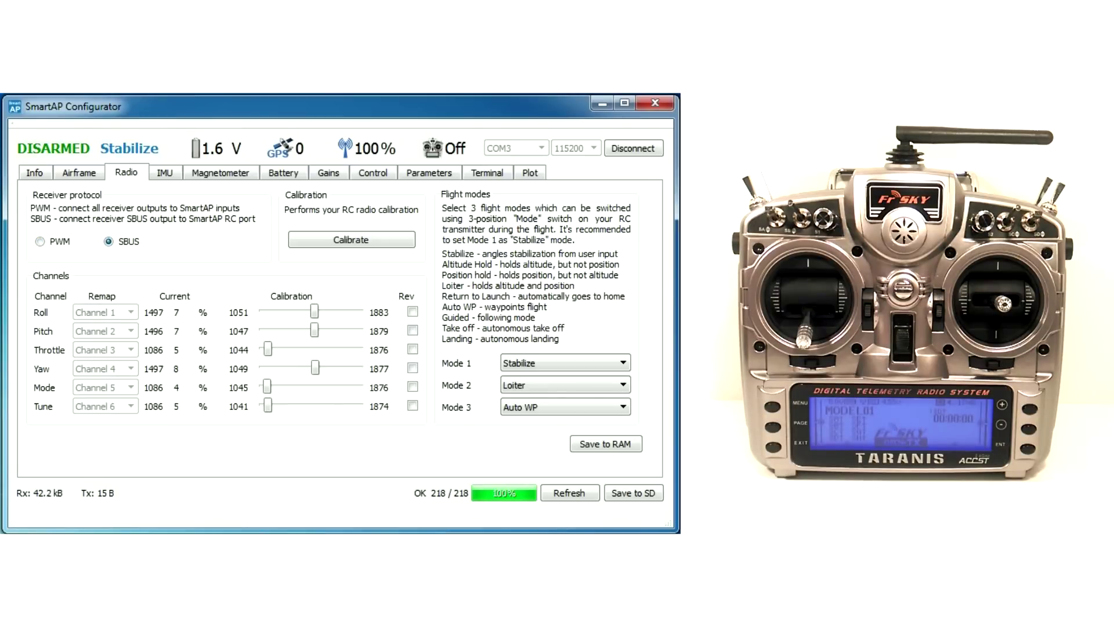
pyautogui.click(351, 239)
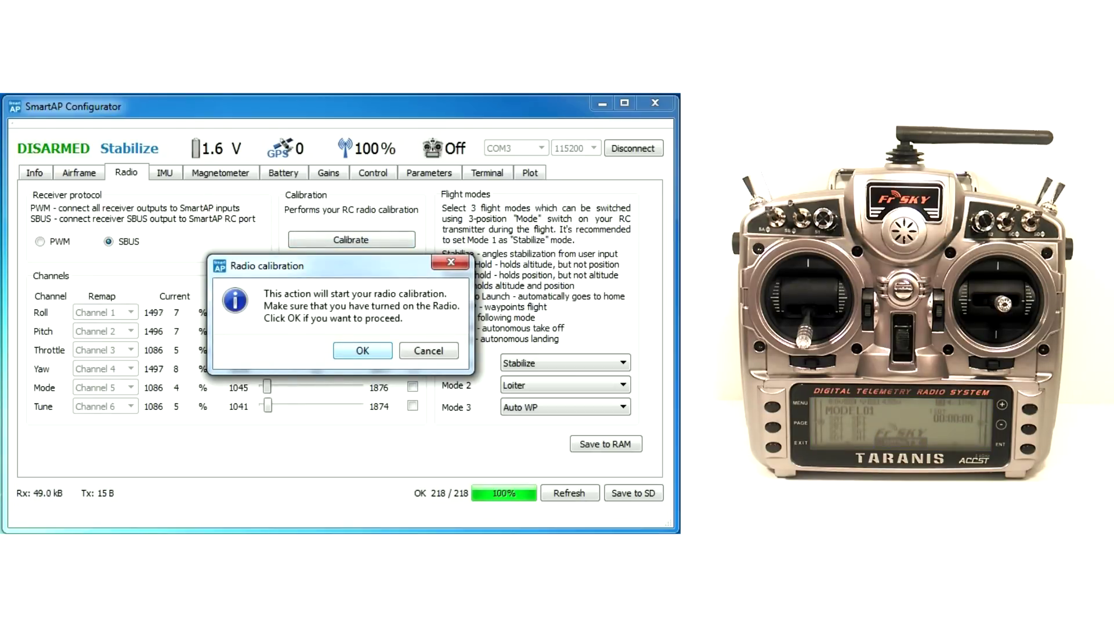
# Calibrate the radio by moving every stick to its end positions, giving 1086–1905 ranges
pyautogui.press('Return')
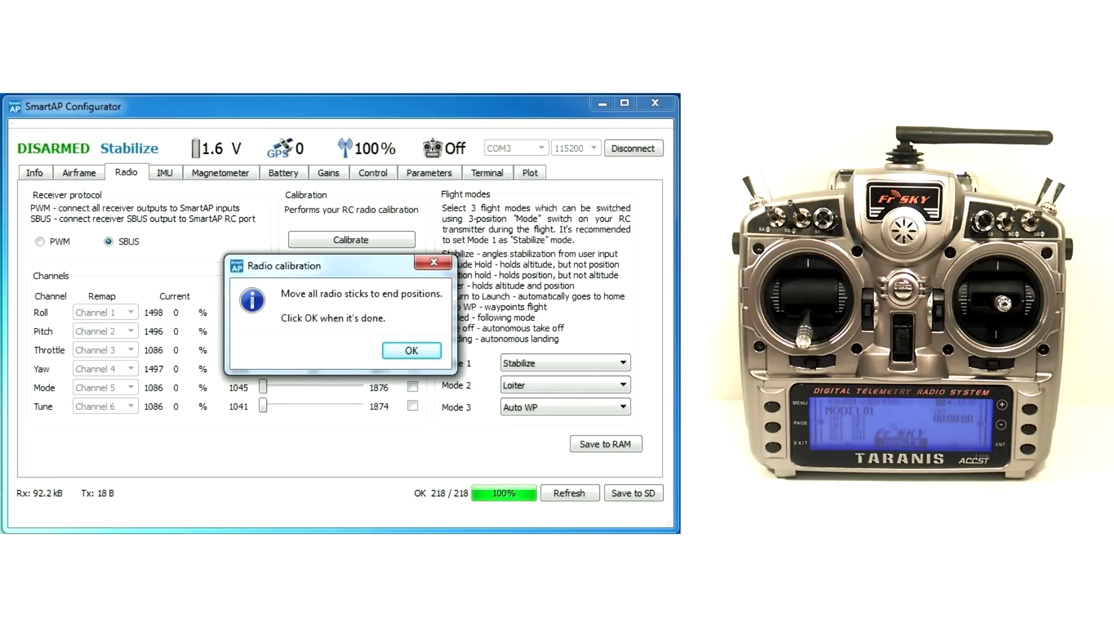
pyautogui.press('Return')
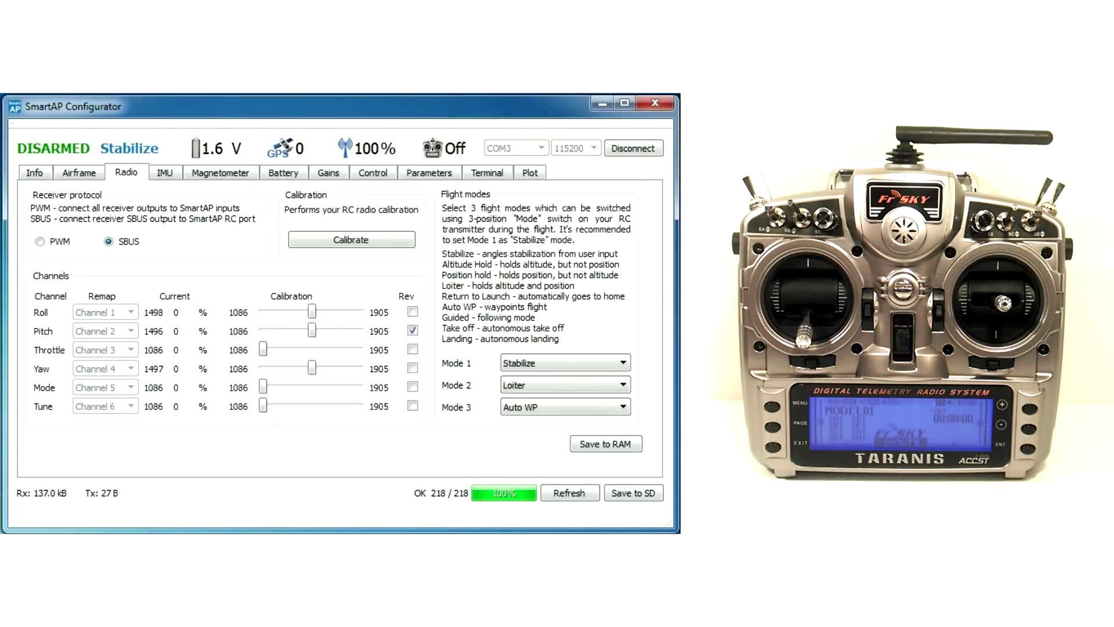
# Save the radio calibration to SD, set flight mode 3 to Return to Launch, and save again
pyautogui.click(634, 493)
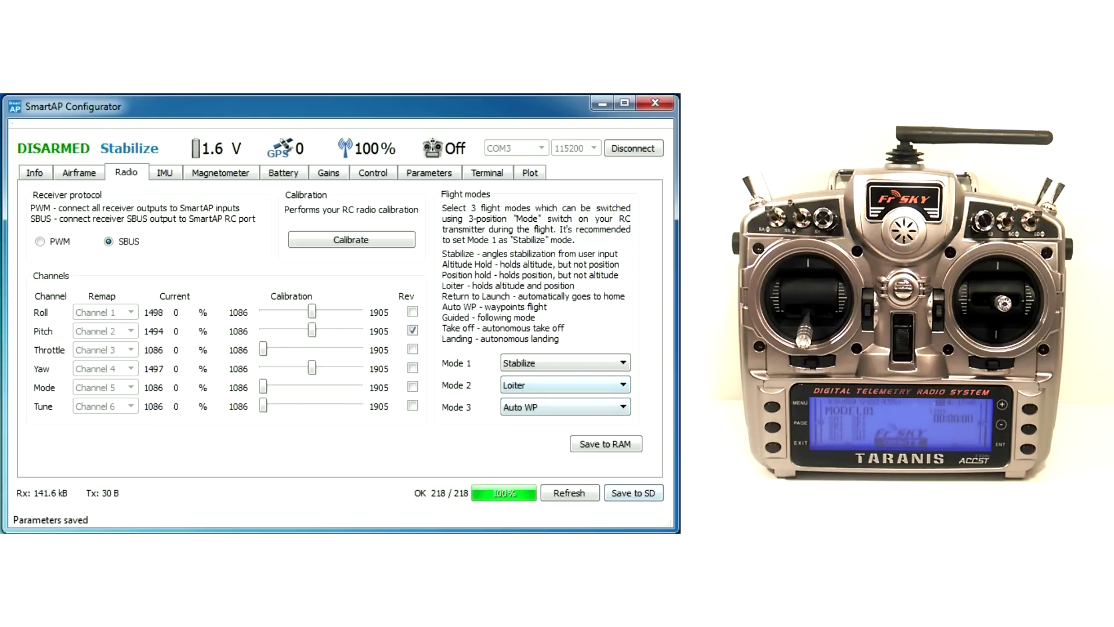
pyautogui.click(566, 407)
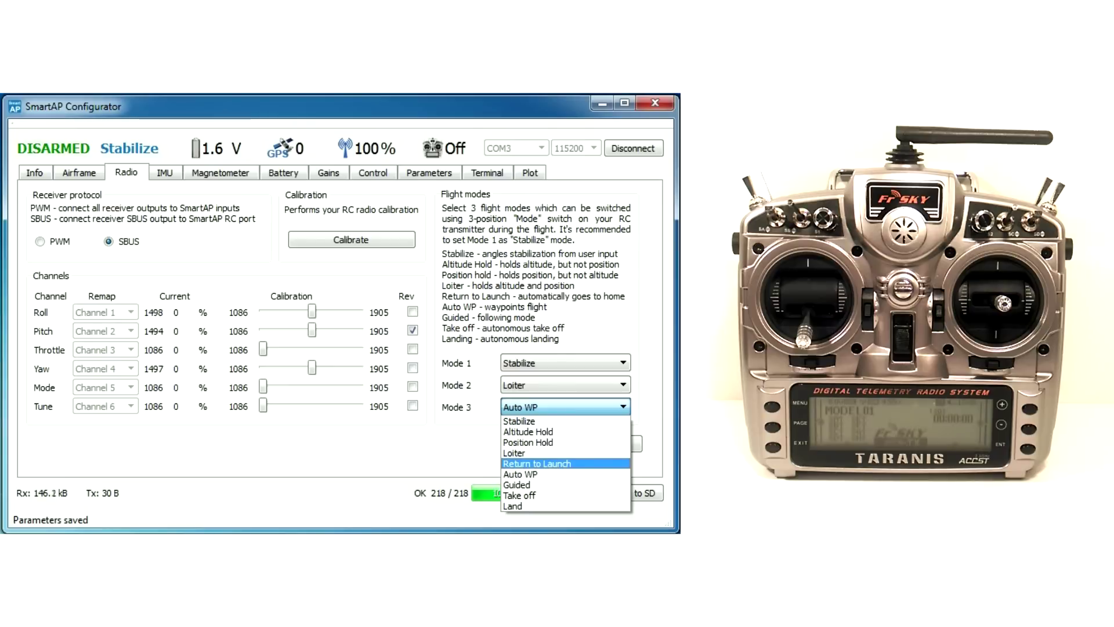
pyautogui.press('Return')
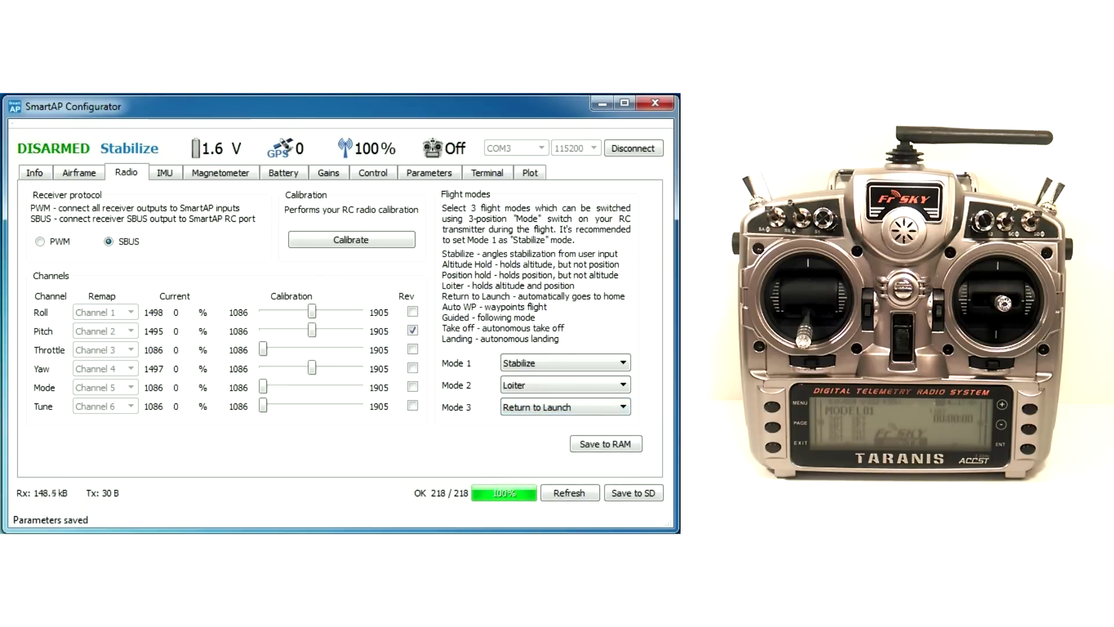
pyautogui.press('Return')
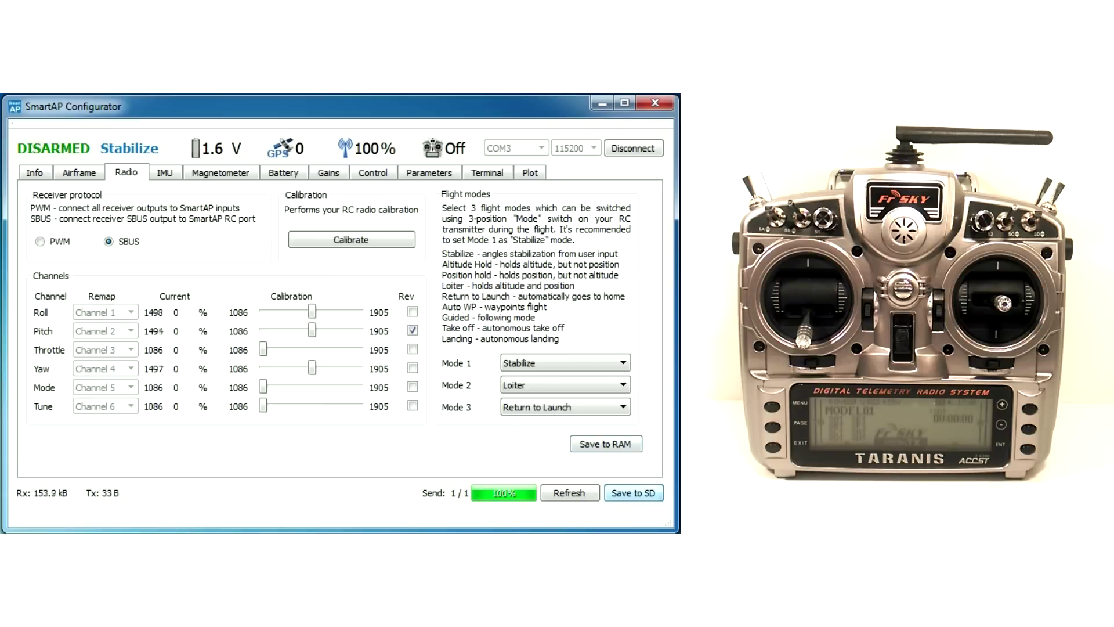
pyautogui.press('Return')
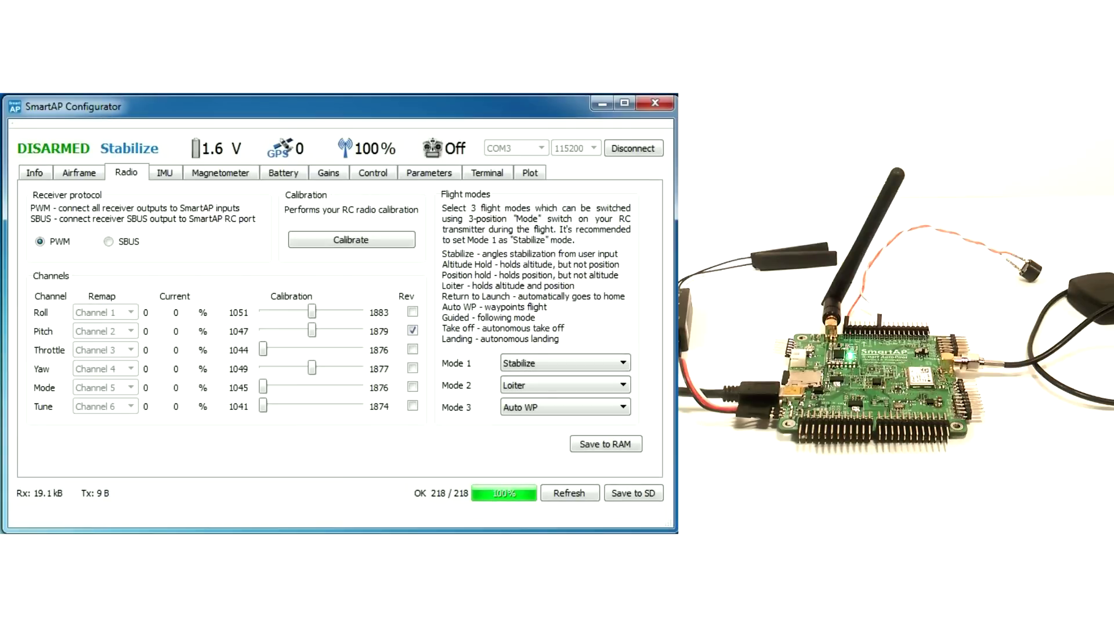
# Run the accelerometer and gyroscope calibration from the IMU tab
pyautogui.click(165, 173)
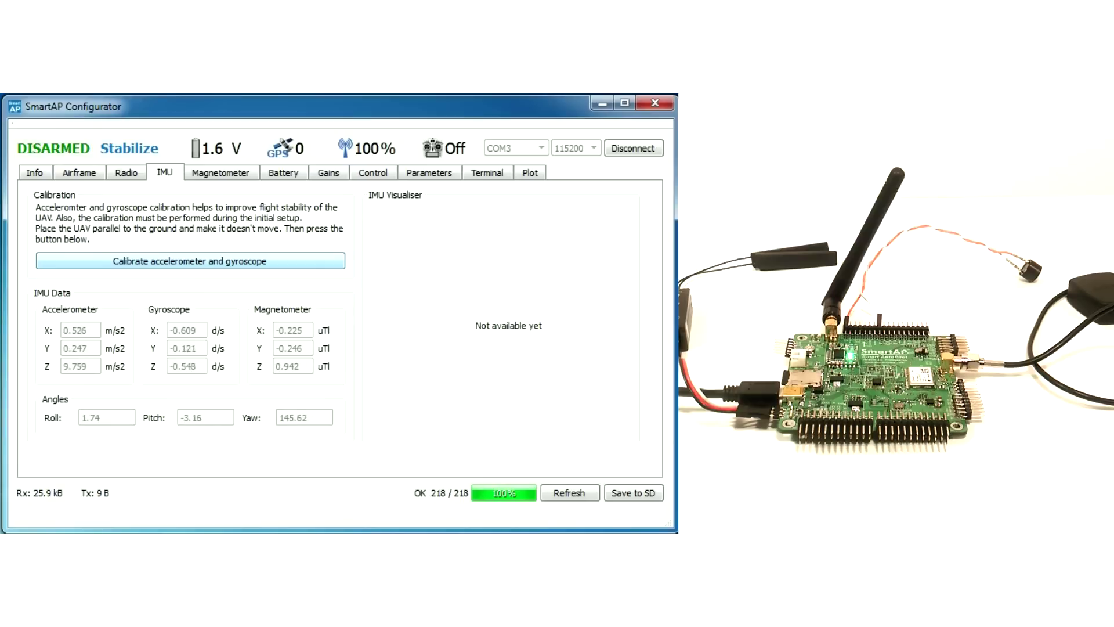
pyautogui.click(190, 260)
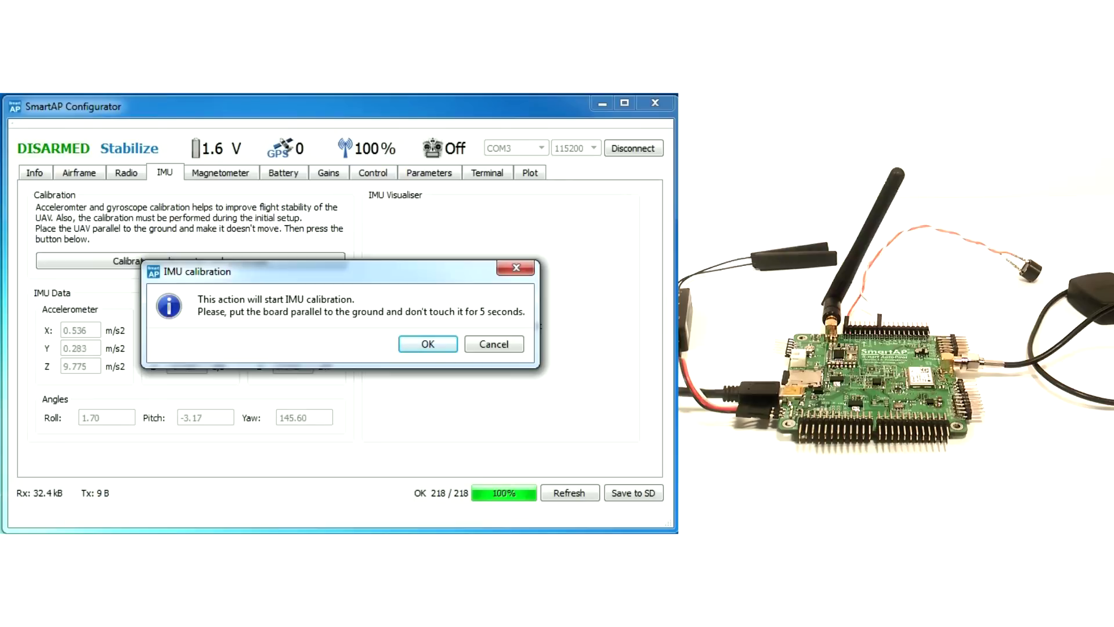
pyautogui.press('Return')
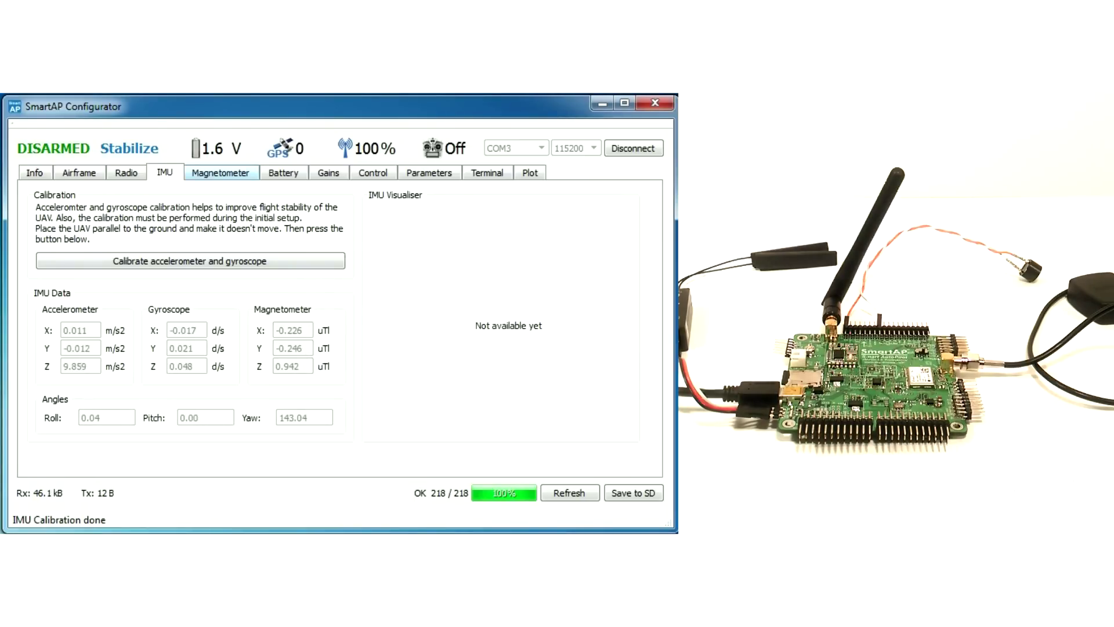
pyautogui.click(220, 172)
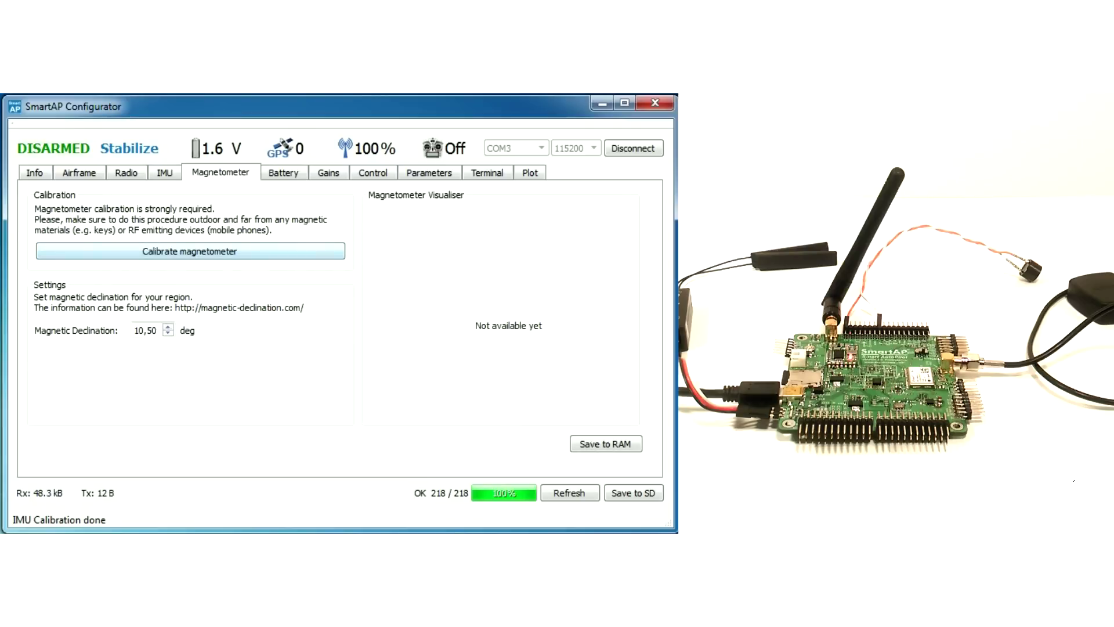
# Calibrate the magnetometer by rotating the UAV on all axes before confirming
pyautogui.click(189, 251)
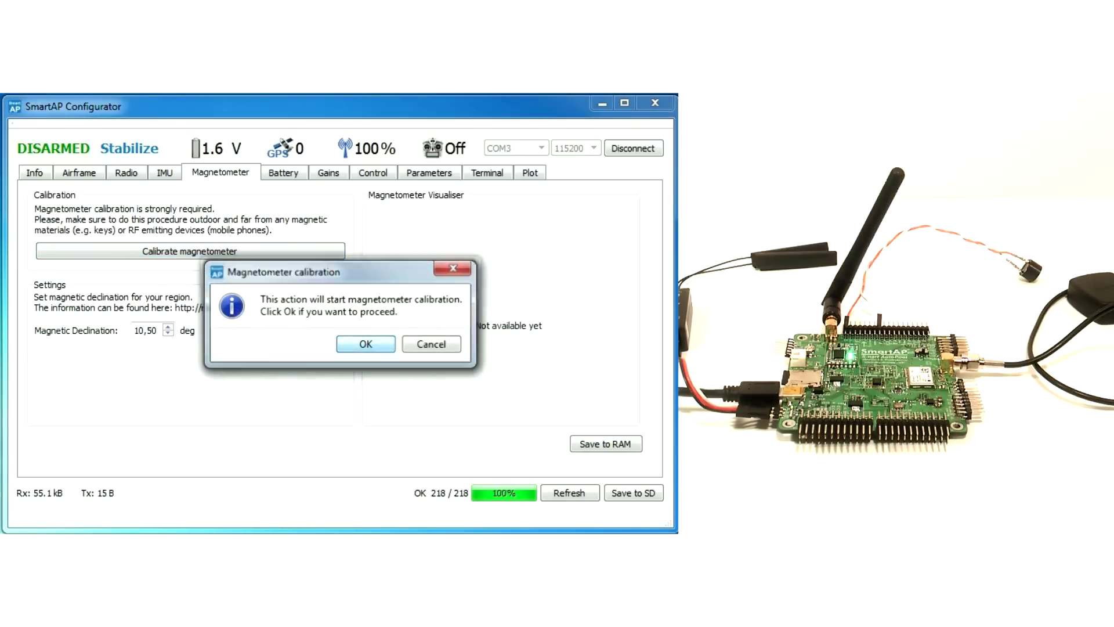
pyautogui.press('Return')
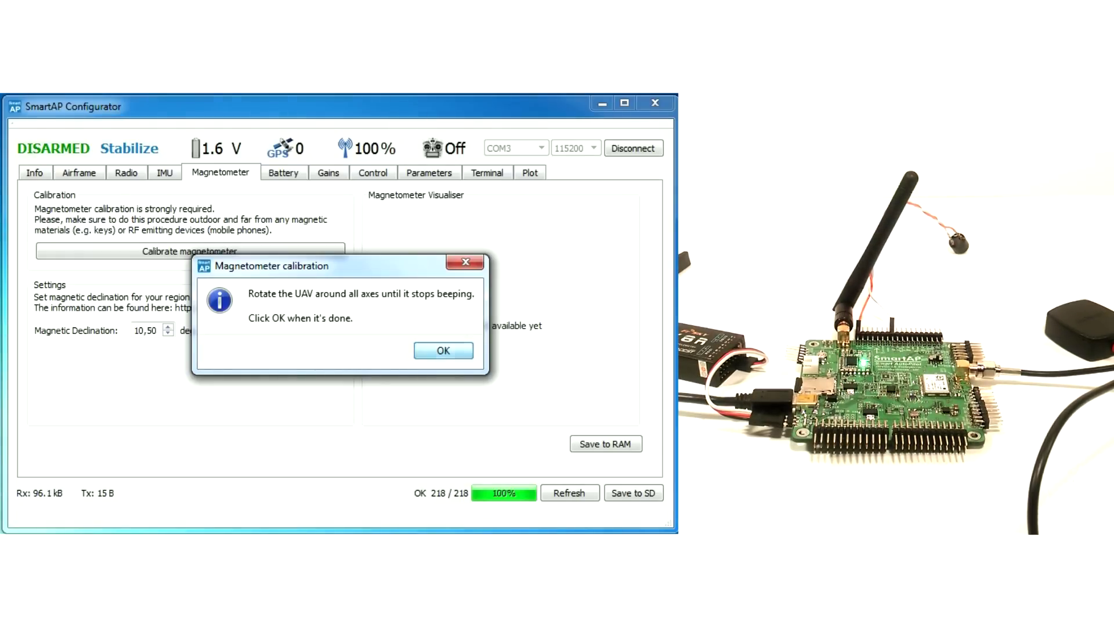
pyautogui.press('Return')
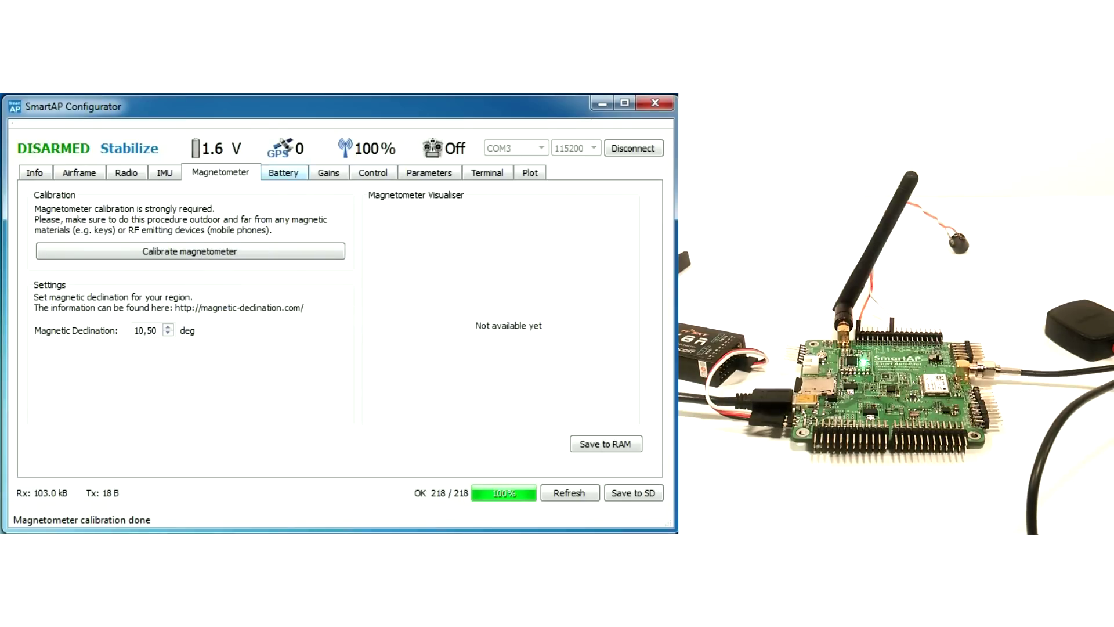
pyautogui.click(283, 173)
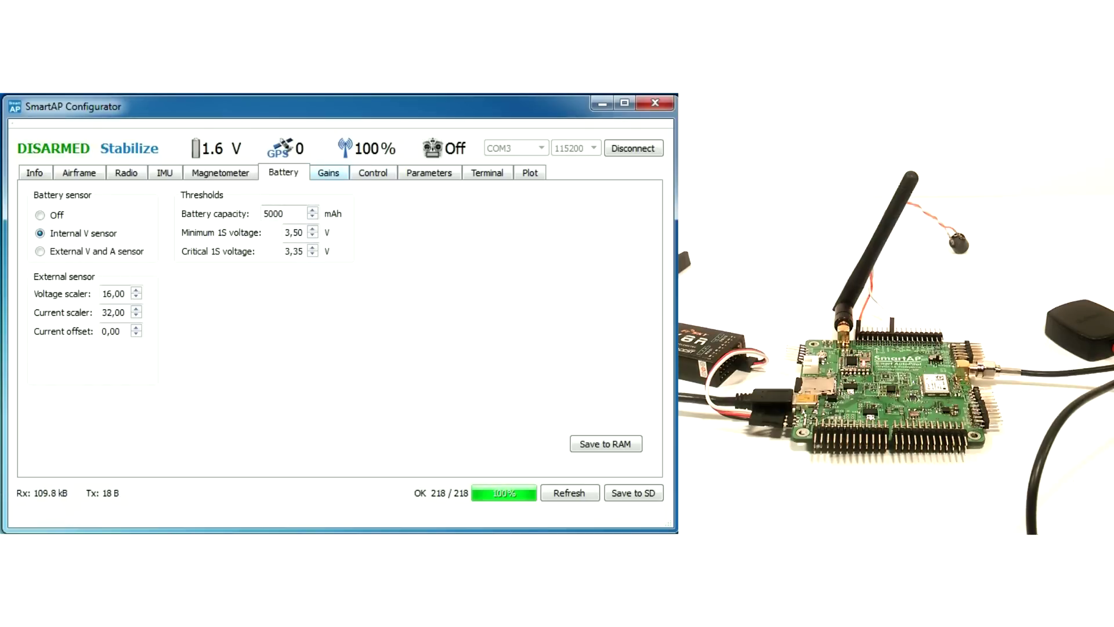
# Review the PID gains and control limits, ending on the parameter list (TEL_BAUD_RATE 57600, GPS_ENABLED 1)
pyautogui.click(329, 173)
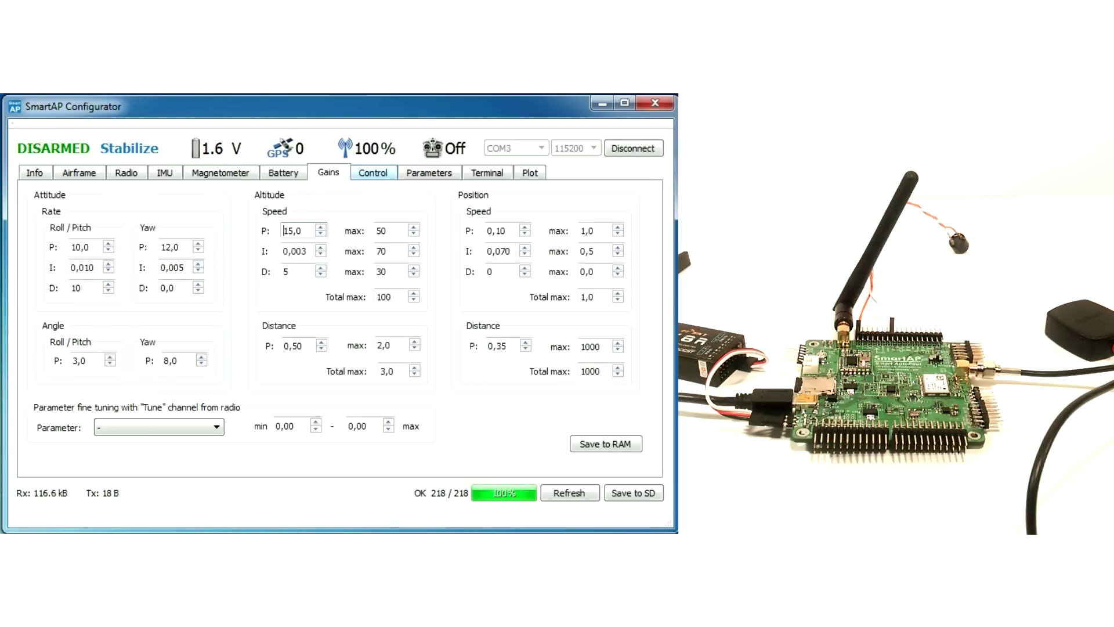
pyautogui.click(373, 172)
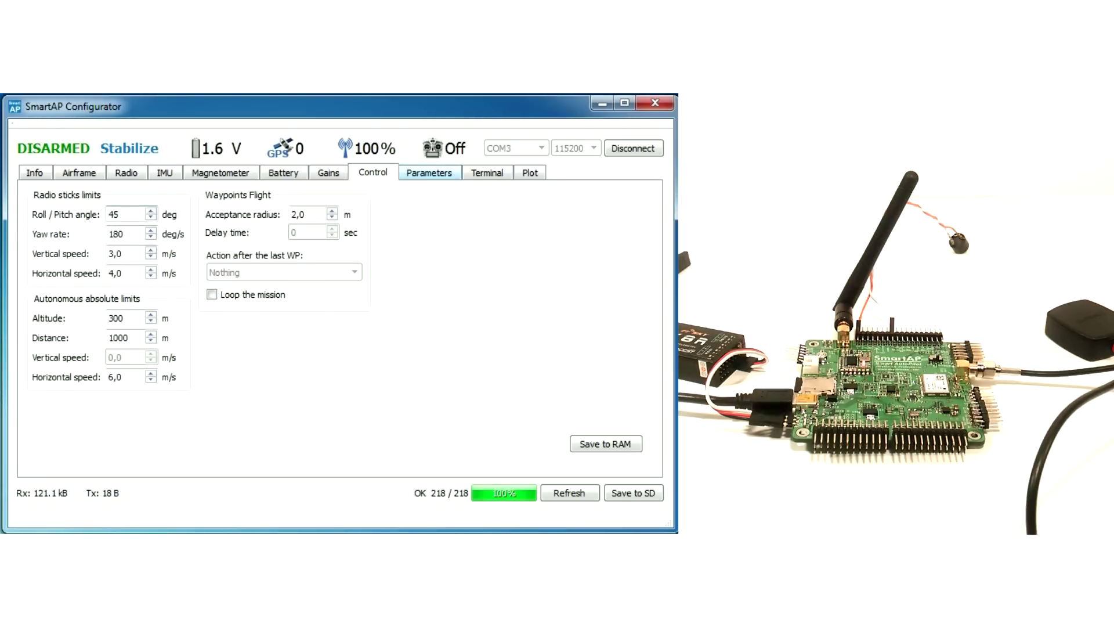
pyautogui.click(429, 172)
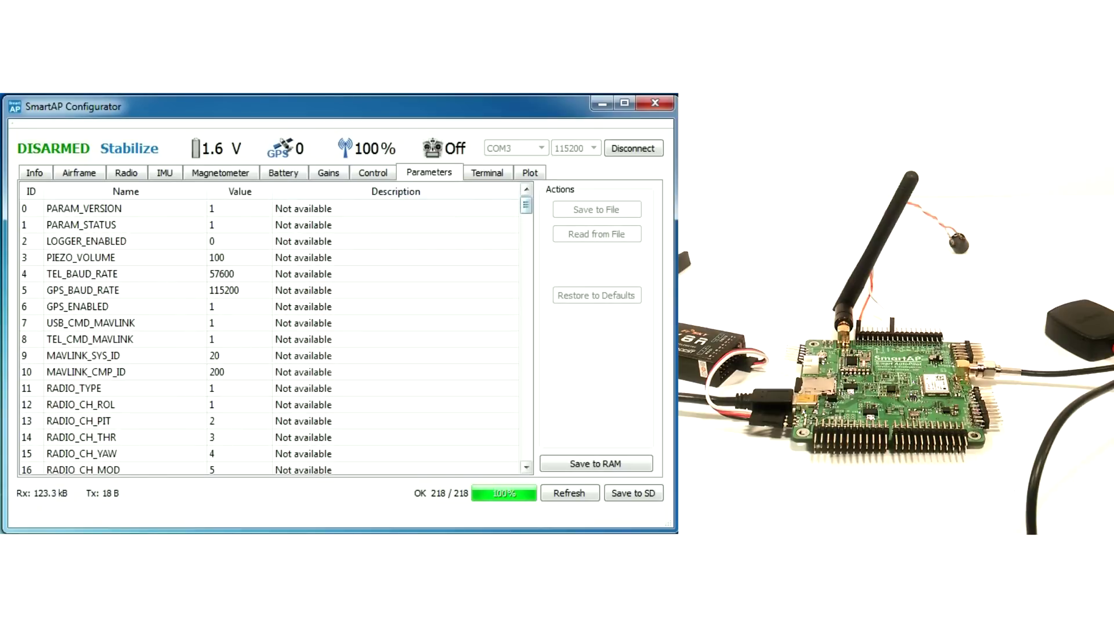
# Scroll the parameter table down and back to the top, then show the terminal calibration and save log
pyautogui.scroll(-20, 270, 336)
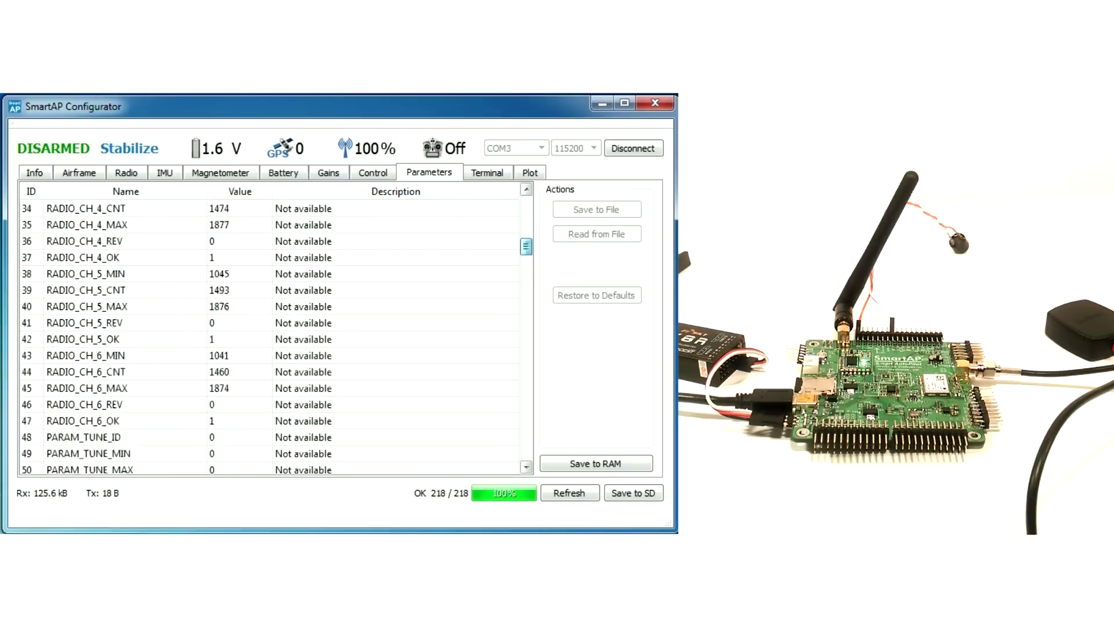
pyautogui.scroll(-20, 270, 337)
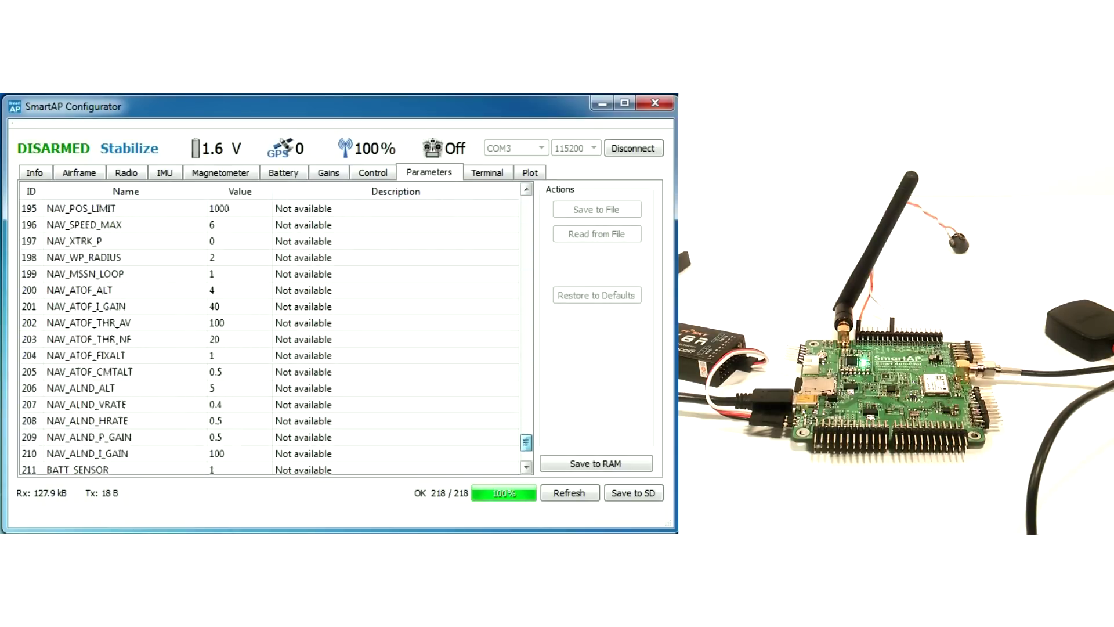
pyautogui.scroll(20, 270, 336)
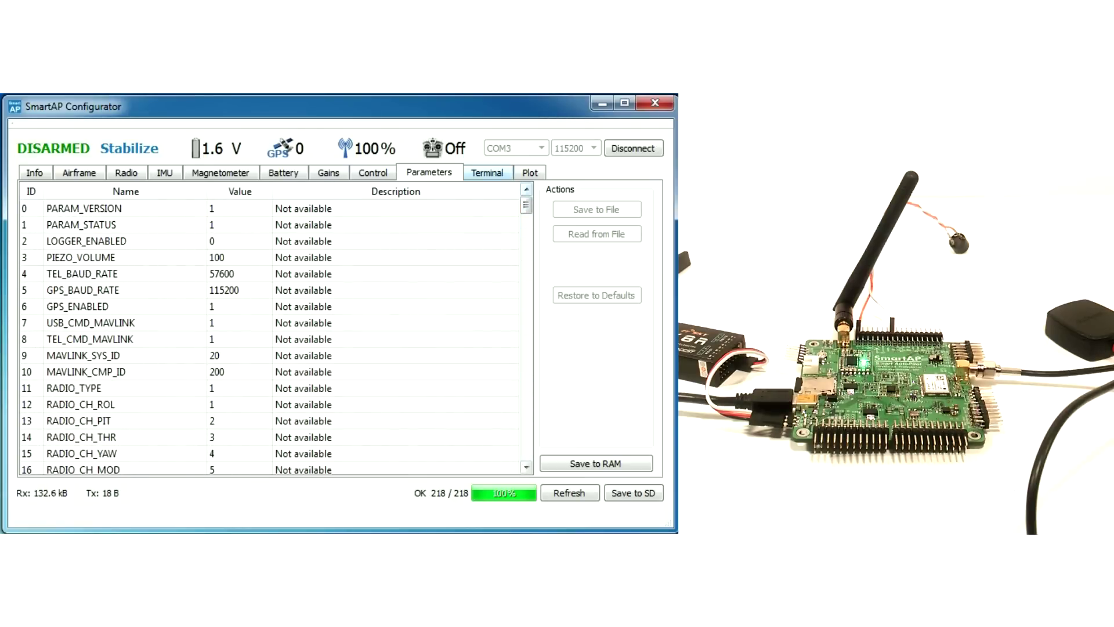
pyautogui.click(487, 173)
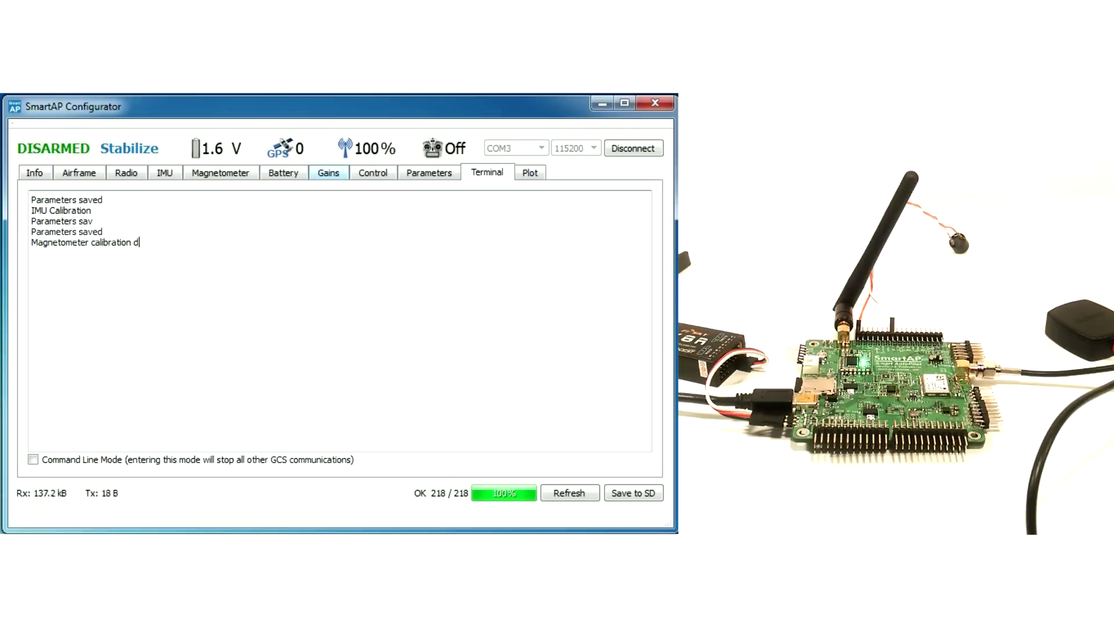
# From the Info welcome page, save all current parameters permanently to the SD card
pyautogui.click(34, 173)
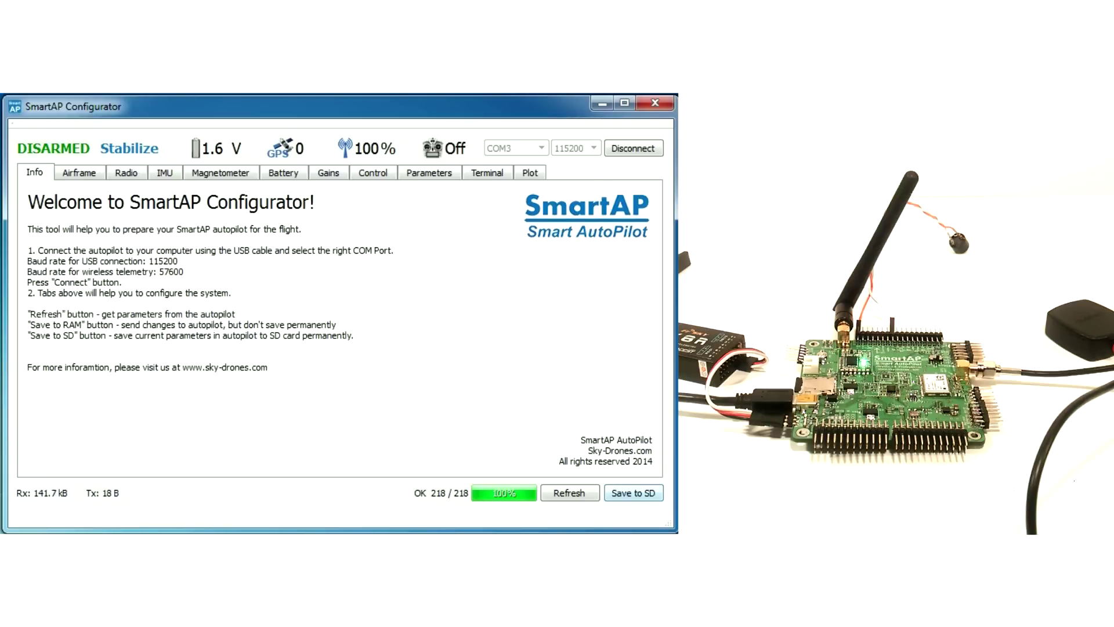
pyautogui.click(633, 492)
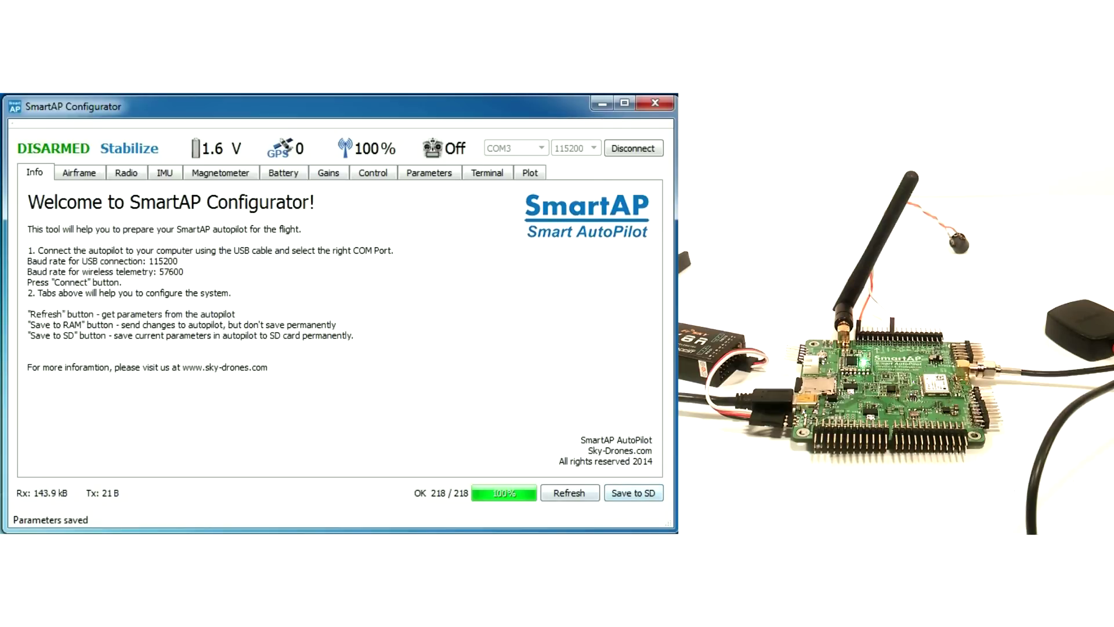